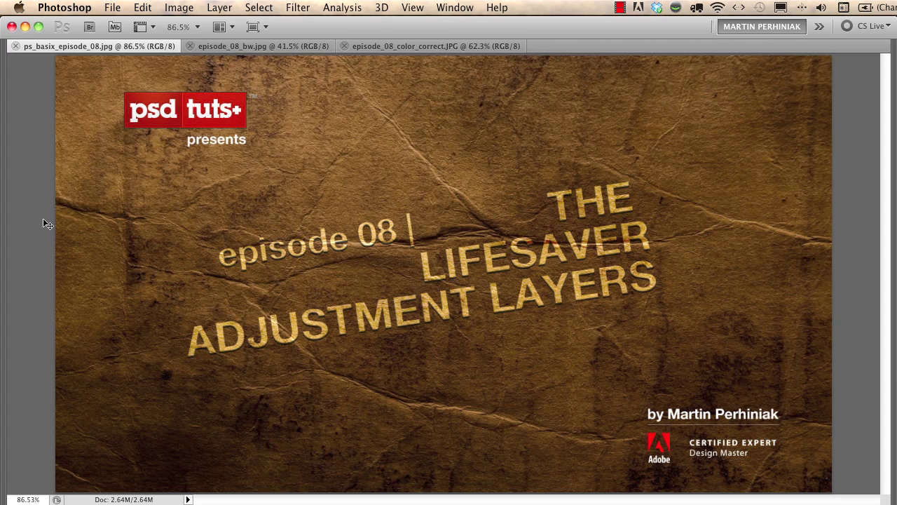
Step: Close ps_basix_episode_08.jpg, bring back the hidden tools and panels, and expand the list of available adjustments
key(super+w)
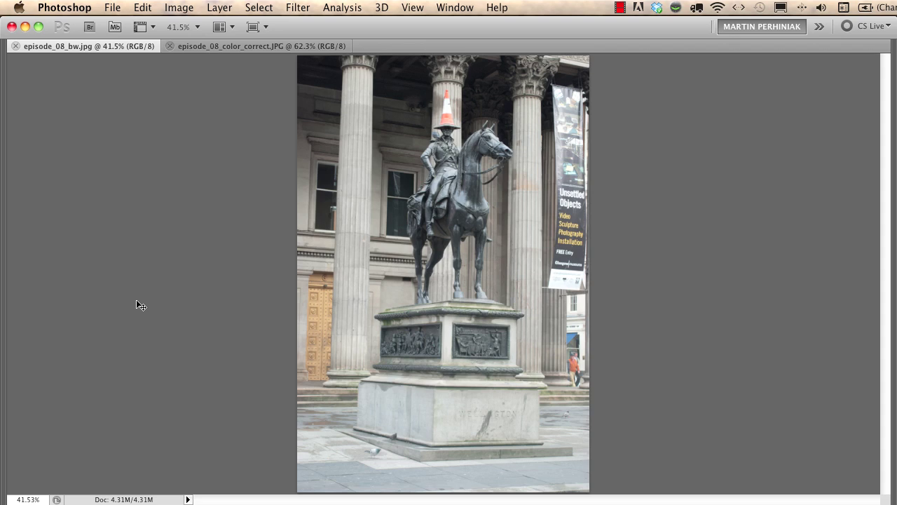
key(Tab)
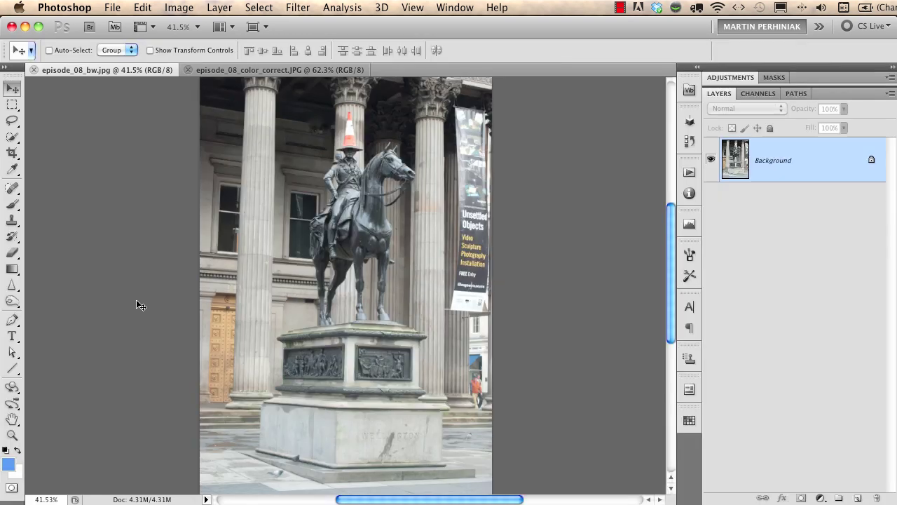
click(727, 79)
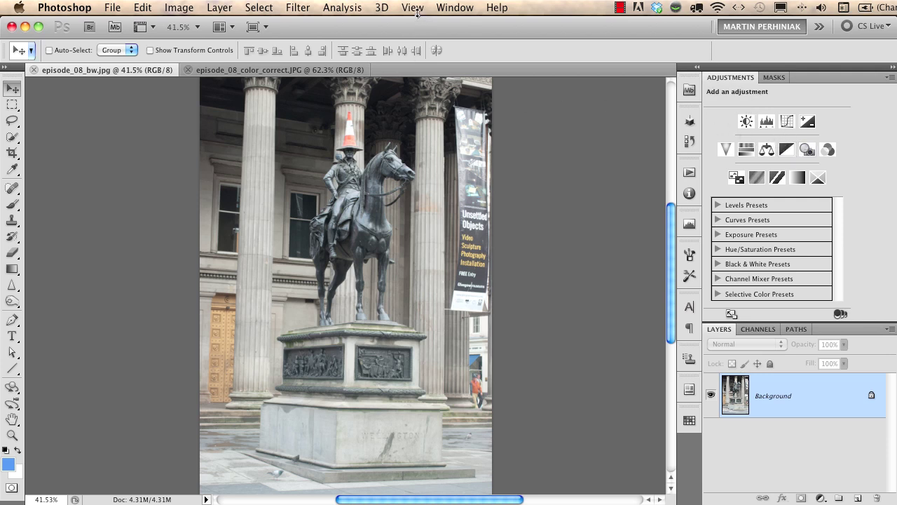
click(452, 8)
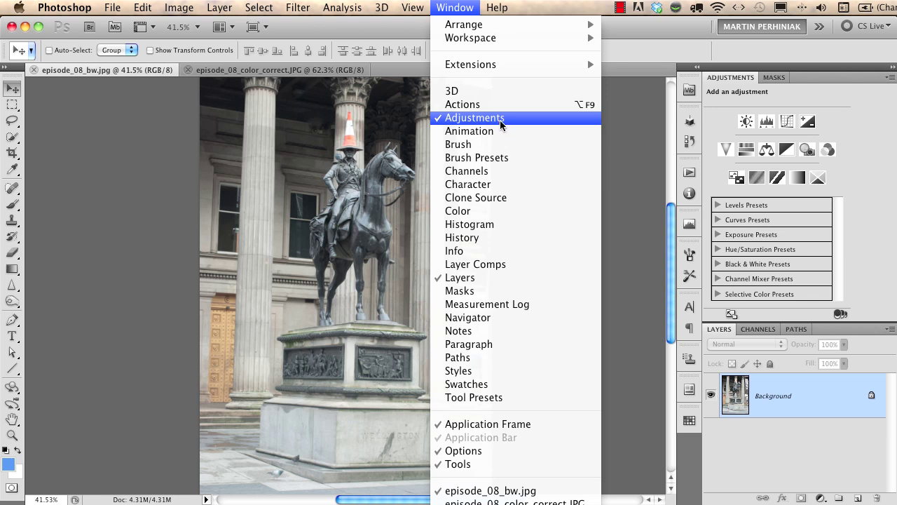
click(634, 52)
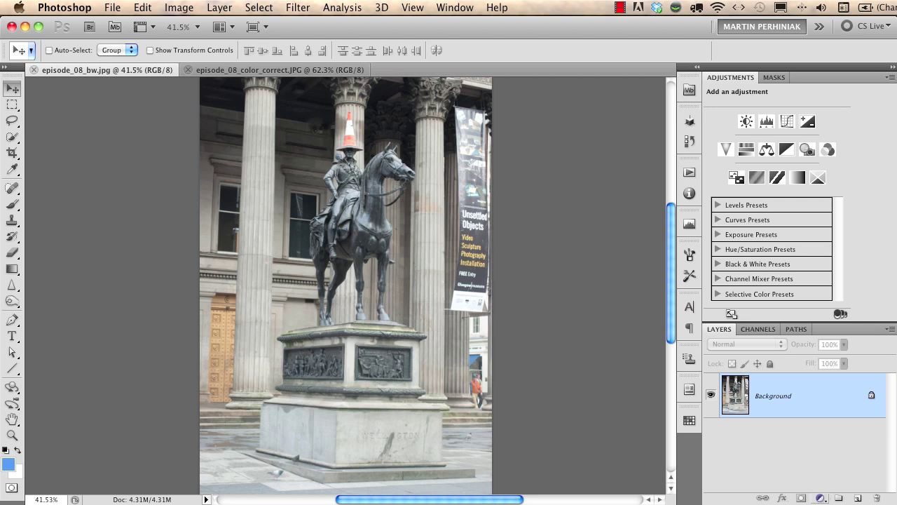
Step: Add a Levels adjustment layer to the statue photo with black input level 17 and white input level 238
click(820, 498)
click(767, 124)
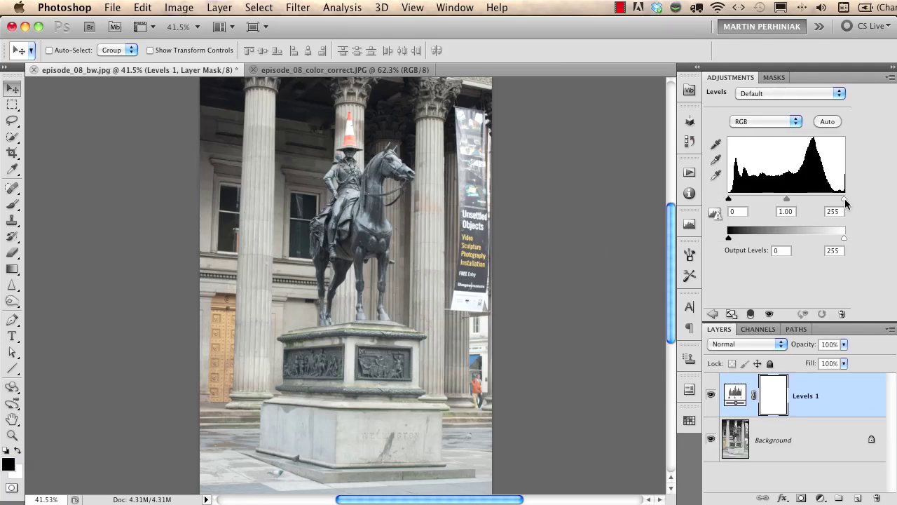
drag(845, 200, 836, 200)
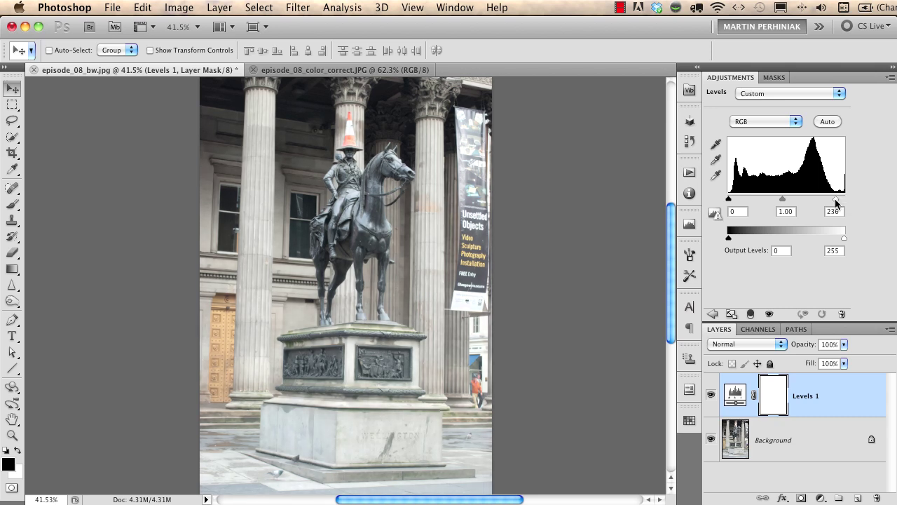
drag(728, 200, 736, 201)
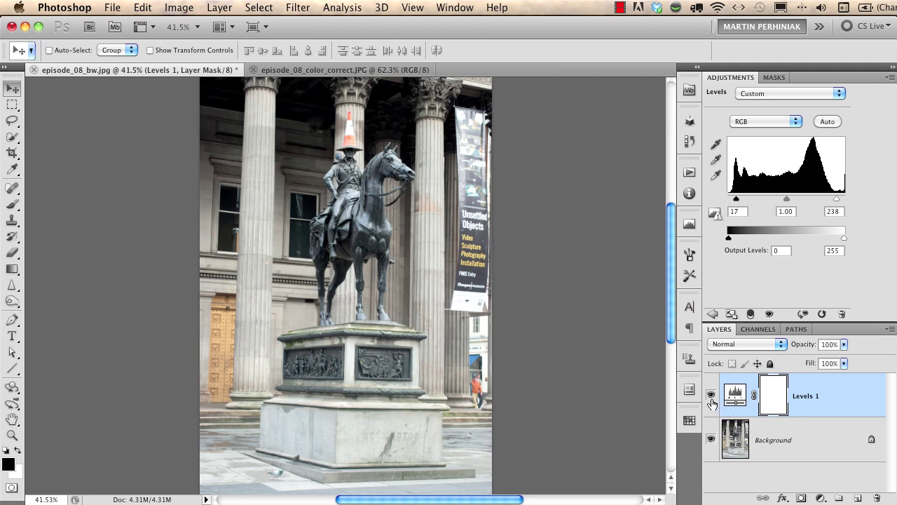
Step: Compare the statue photo with and without the Levels layer, both as a whole and at 100% around the rider
click(710, 399)
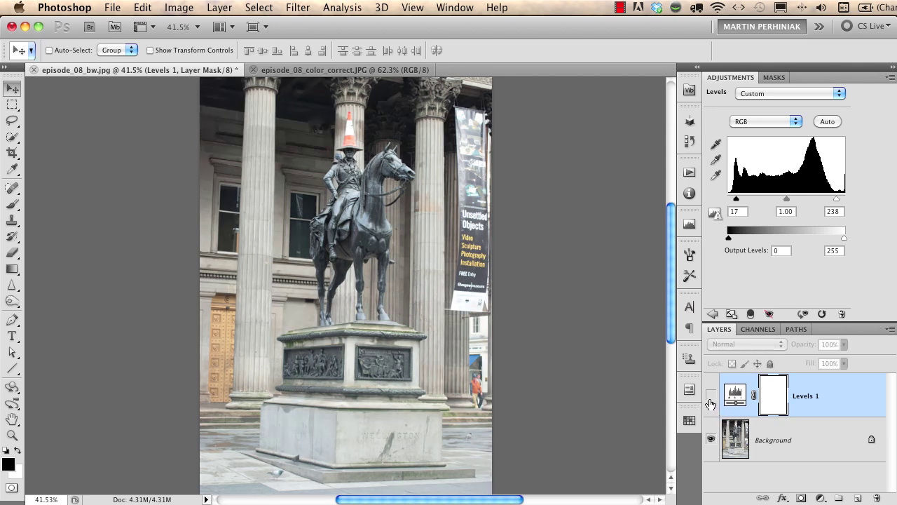
click(711, 399)
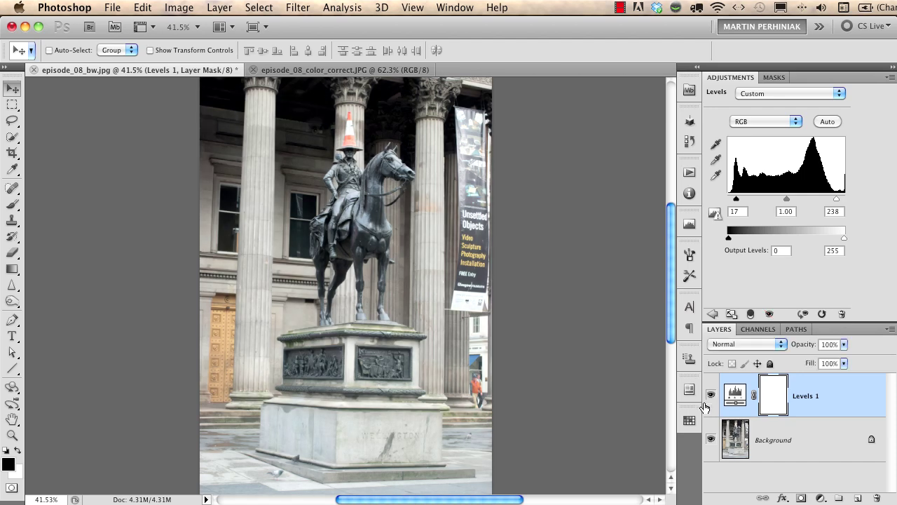
key(super+1)
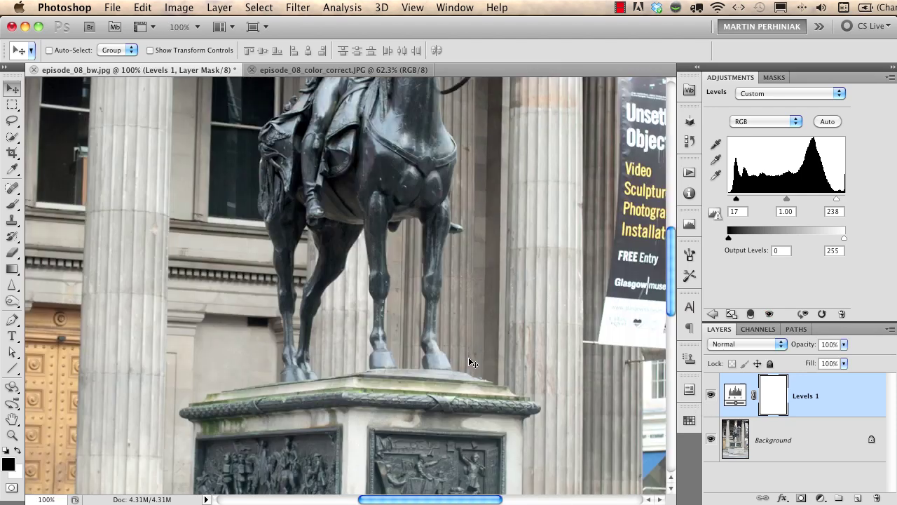
drag(487, 313, 488, 438)
drag(520, 317, 517, 390)
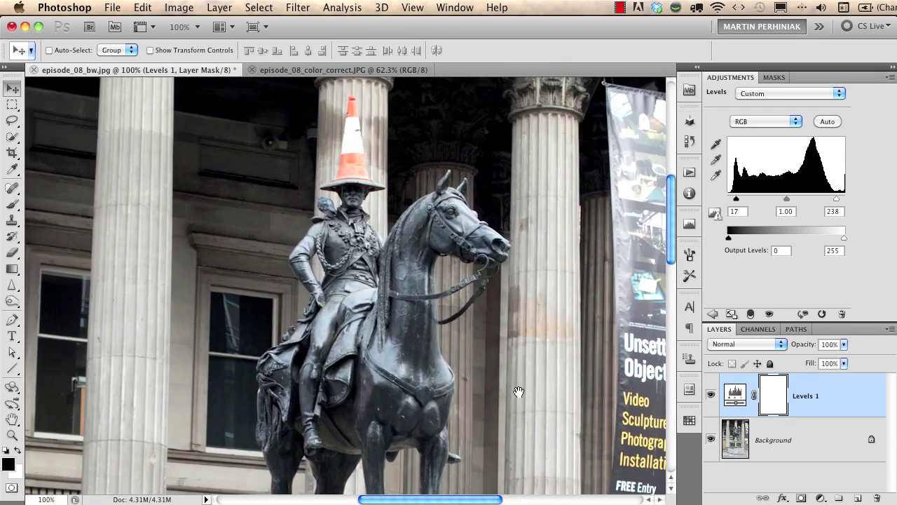
click(710, 396)
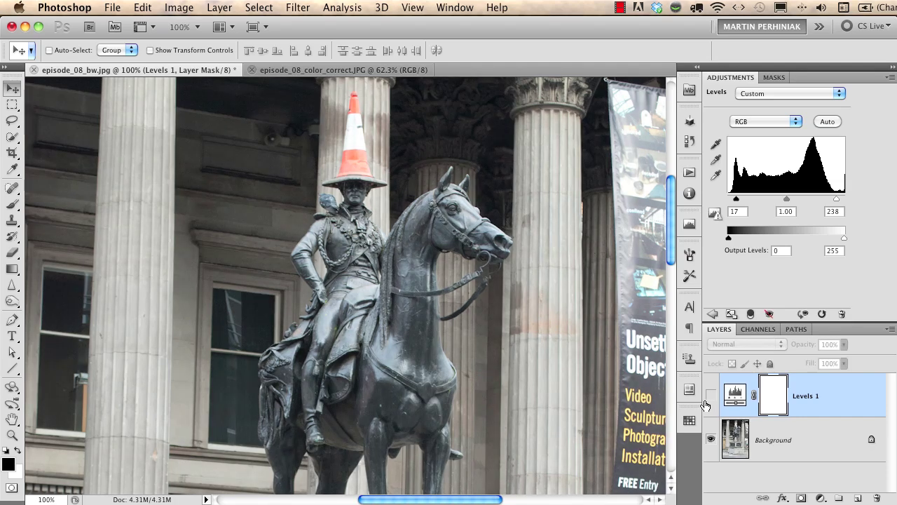
click(710, 398)
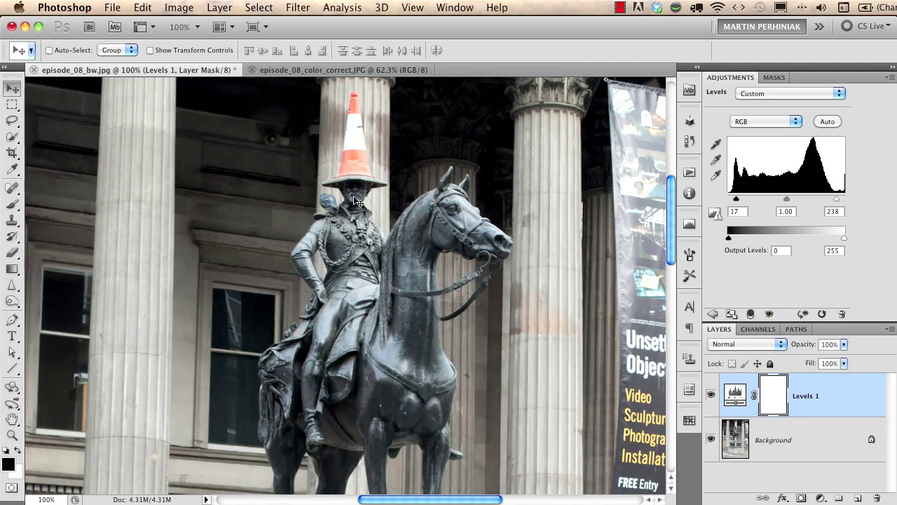
click(181, 10)
mouse_move(202, 54)
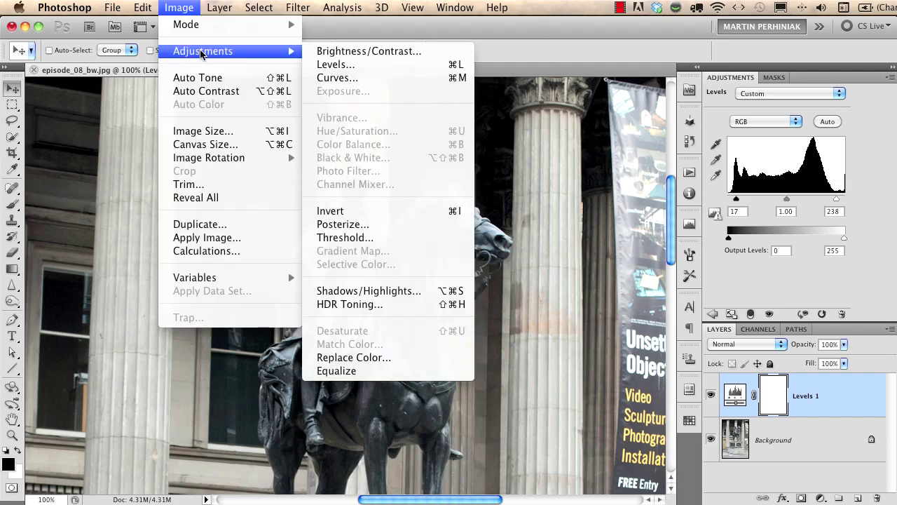
key(Escape)
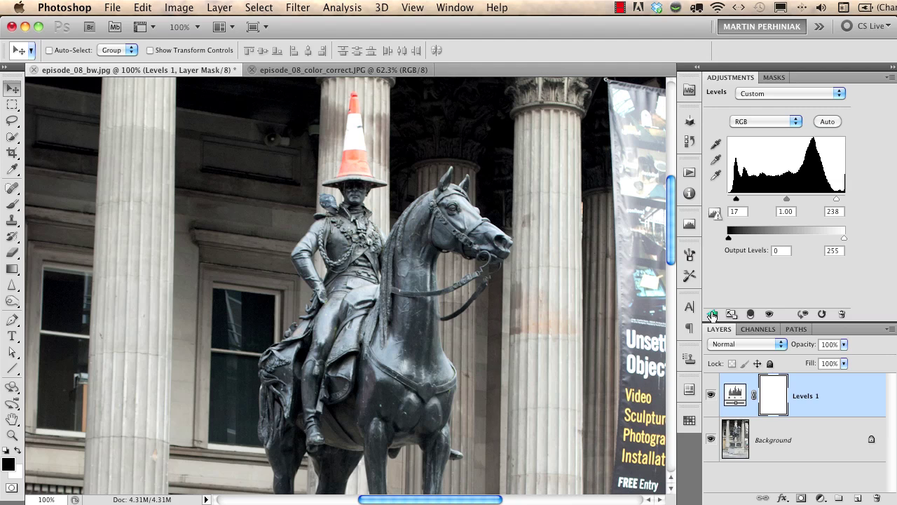
Step: Add a Vibrance adjustment layer with vibrance +100 and compare the photo with and without it
click(712, 315)
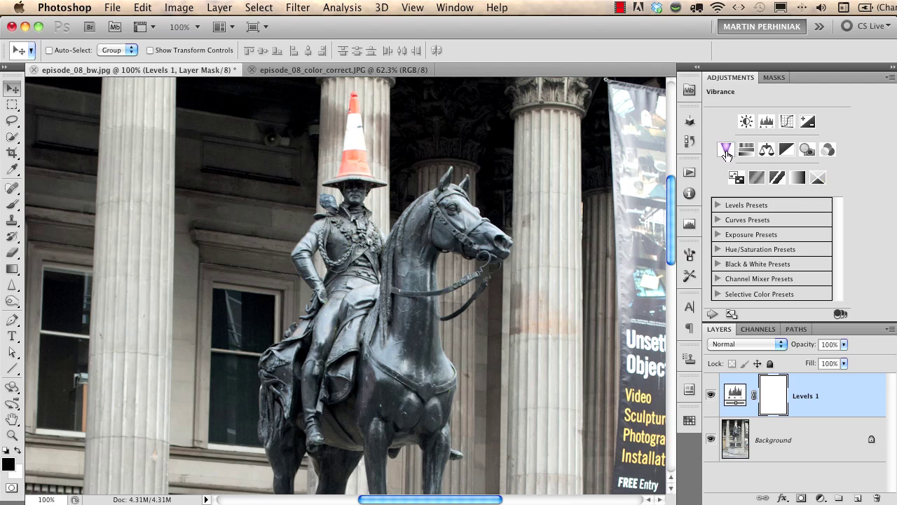
click(726, 153)
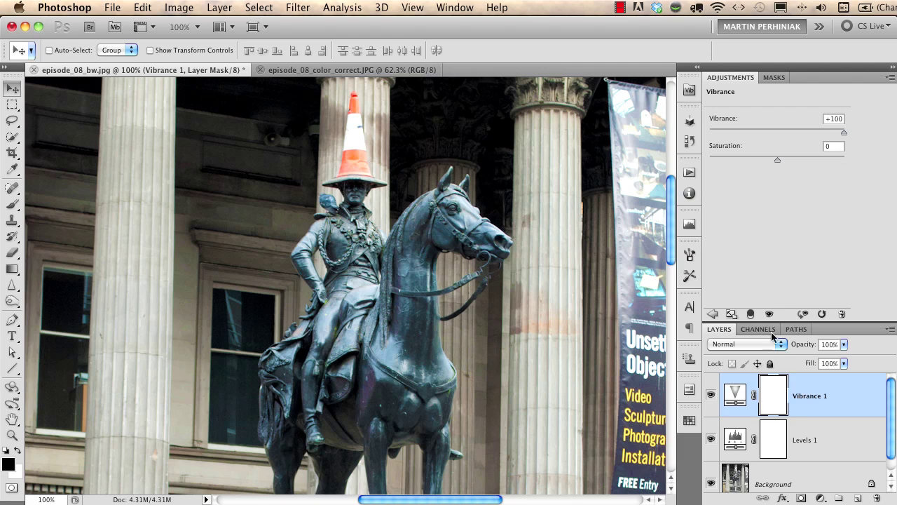
click(711, 397)
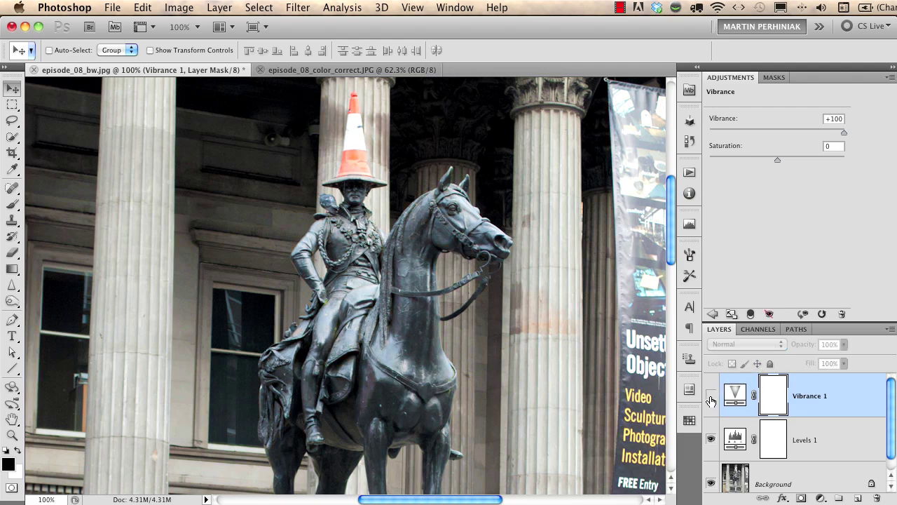
click(708, 399)
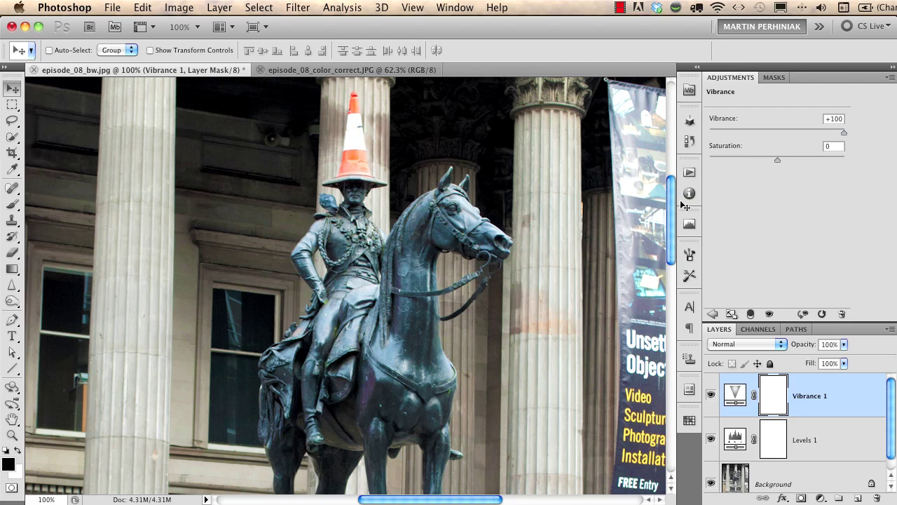
Step: Add a Black & White adjustment layer and paint black on its mask over the traffic cone with a 36 px brush
click(712, 314)
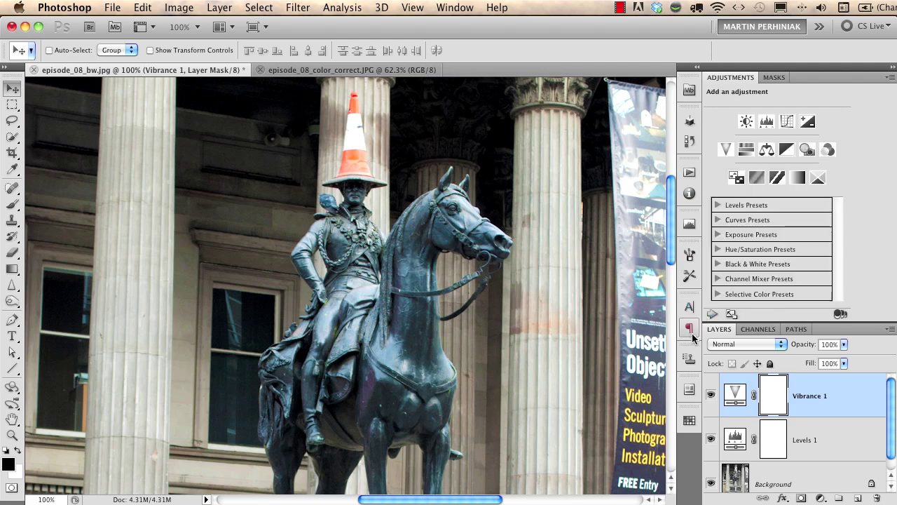
click(787, 150)
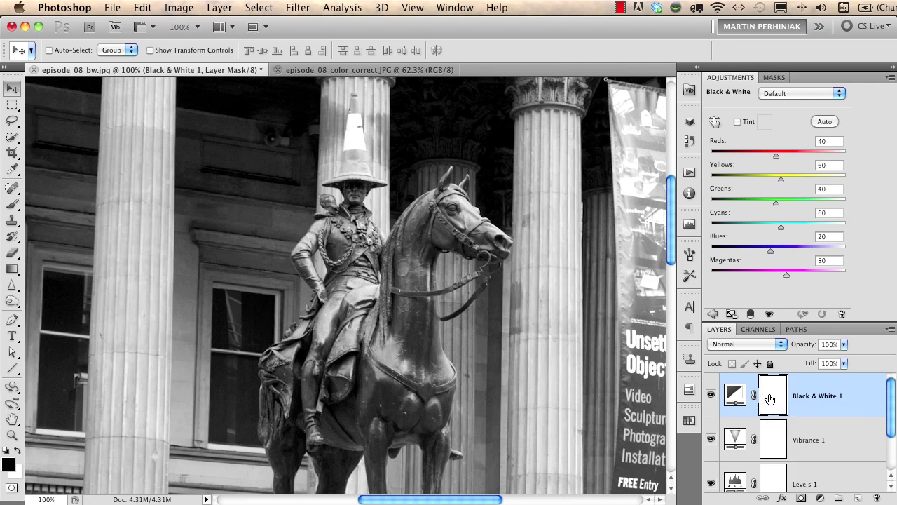
double_click(732, 82)
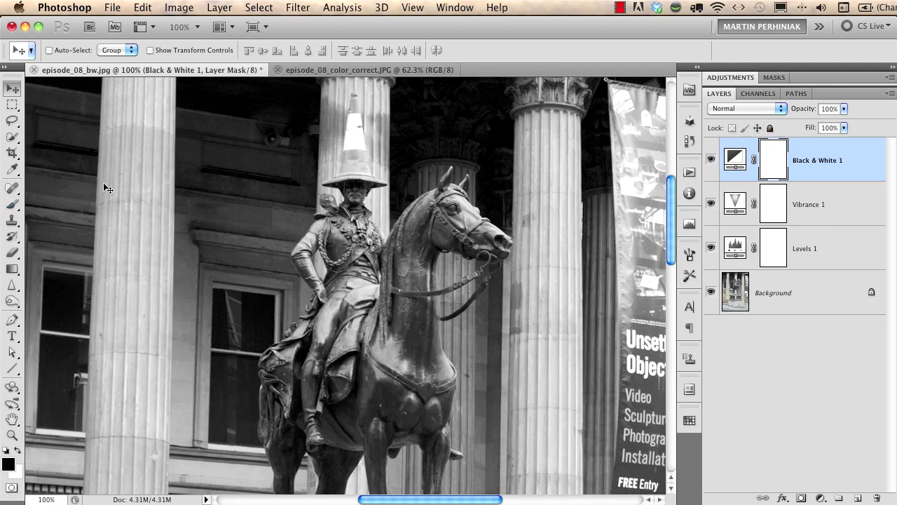
click(12, 204)
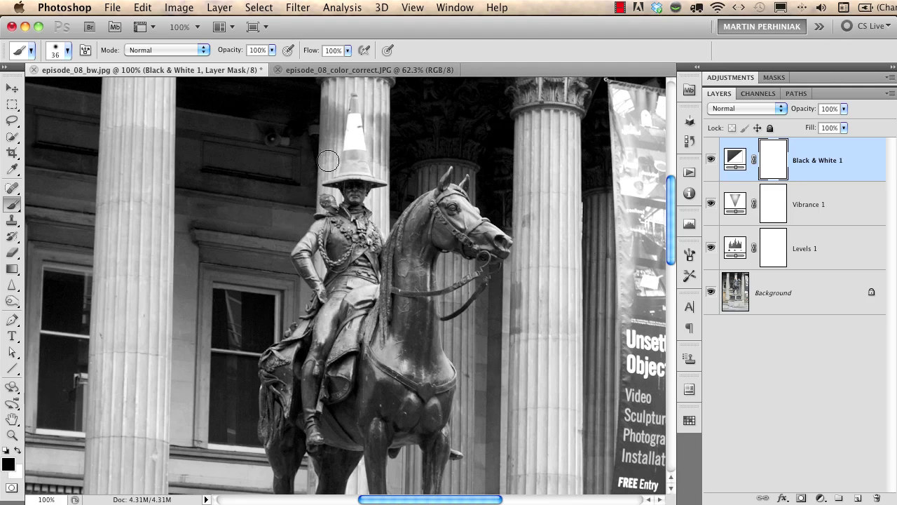
mouse_move(351, 157)
mouse_down()
mouse_move(348, 169)
mouse_move(352, 149)
mouse_move(356, 163)
mouse_move(354, 96)
mouse_up()
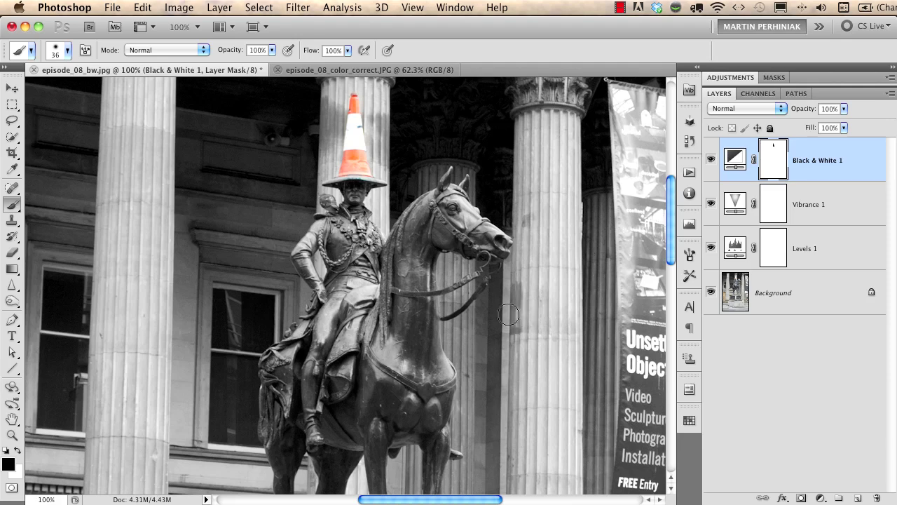
Step: Compare the photo without the Black & White layer, and compare the original background alone with the fully adjusted image
click(710, 162)
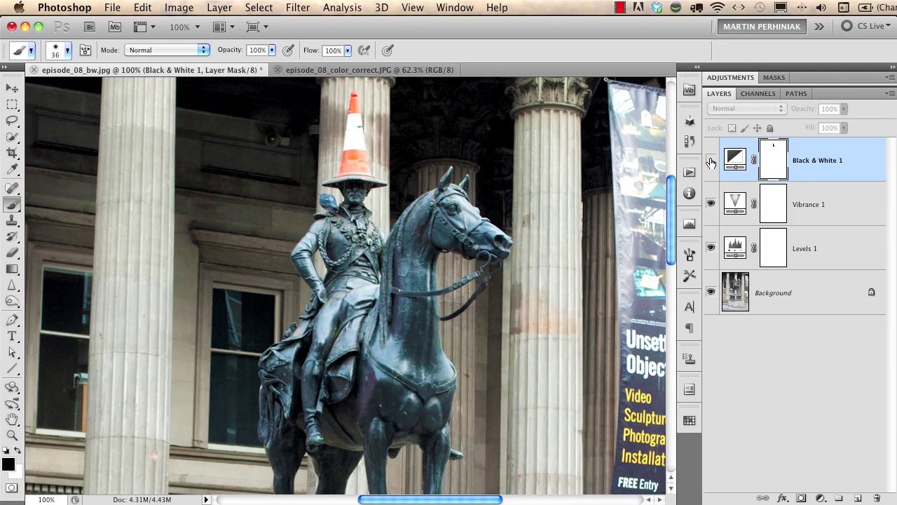
click(710, 161)
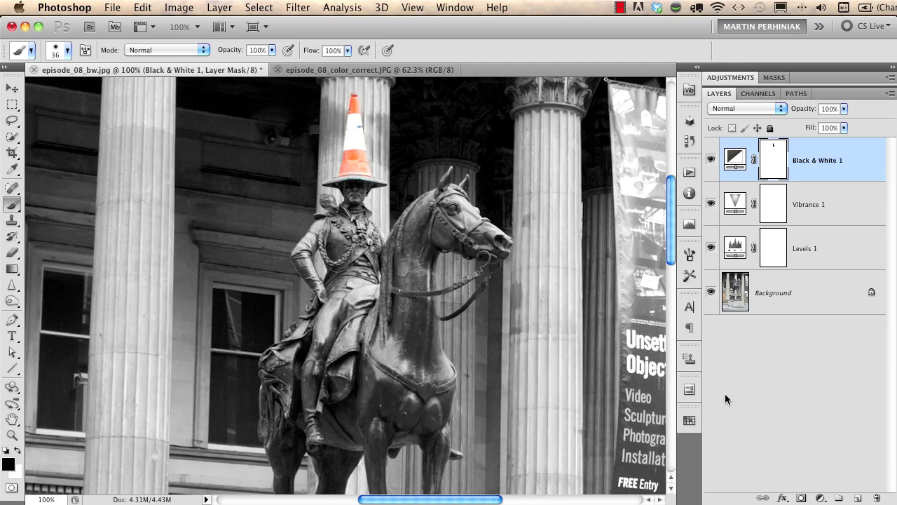
alt+click(710, 295)
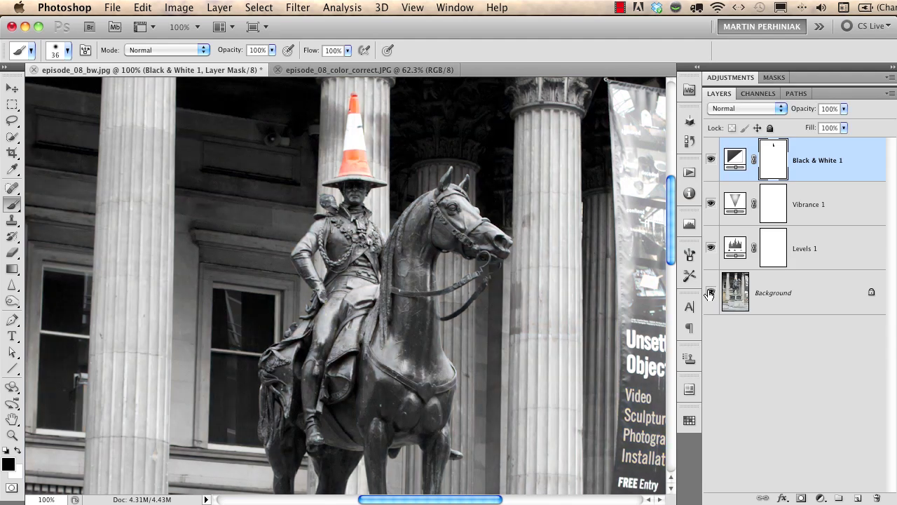
alt+click(710, 295)
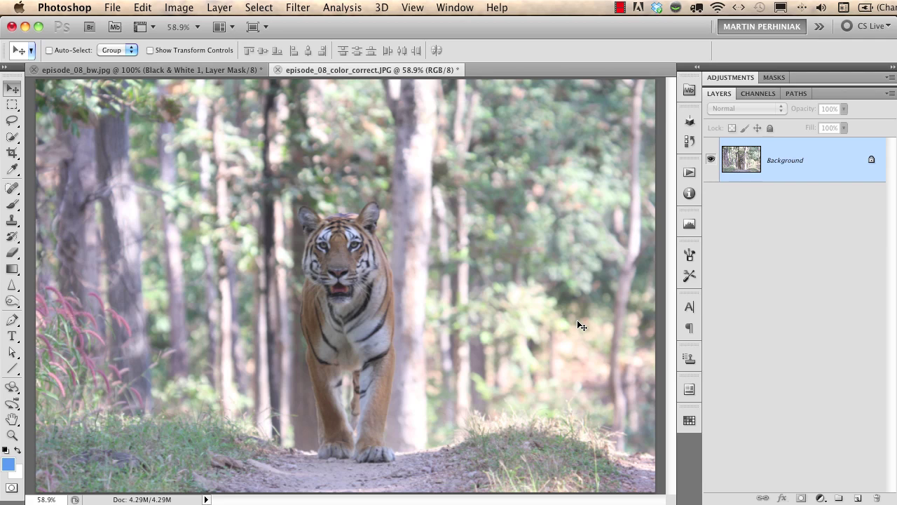
Step: Crop the tiger photo proportionally using the Rule of Thirds overlay, removing the right and upper areas so the tiger sits on the right-hand third
key(c)
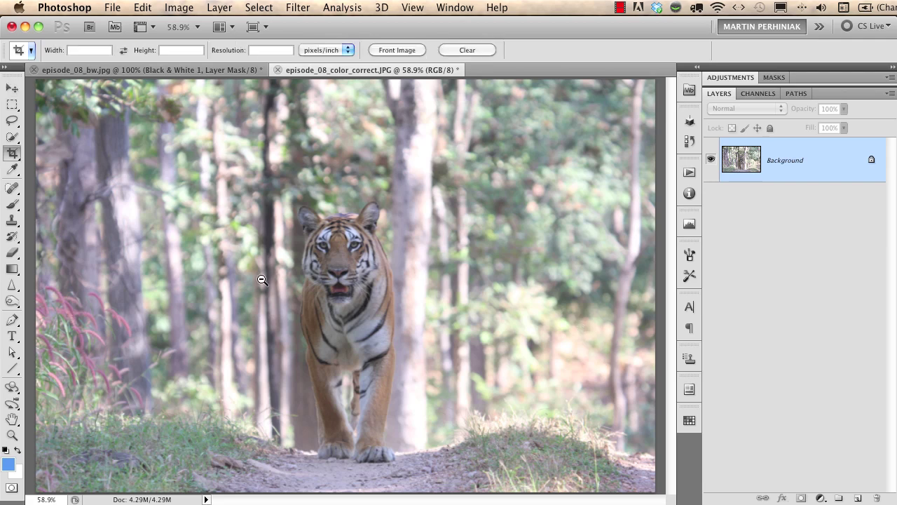
alt+click(353, 278)
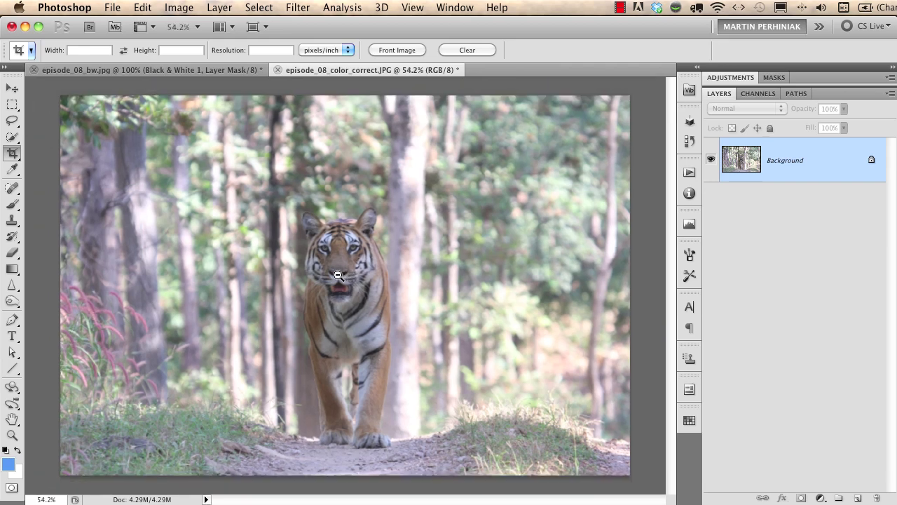
drag(596, 132, 86, 460)
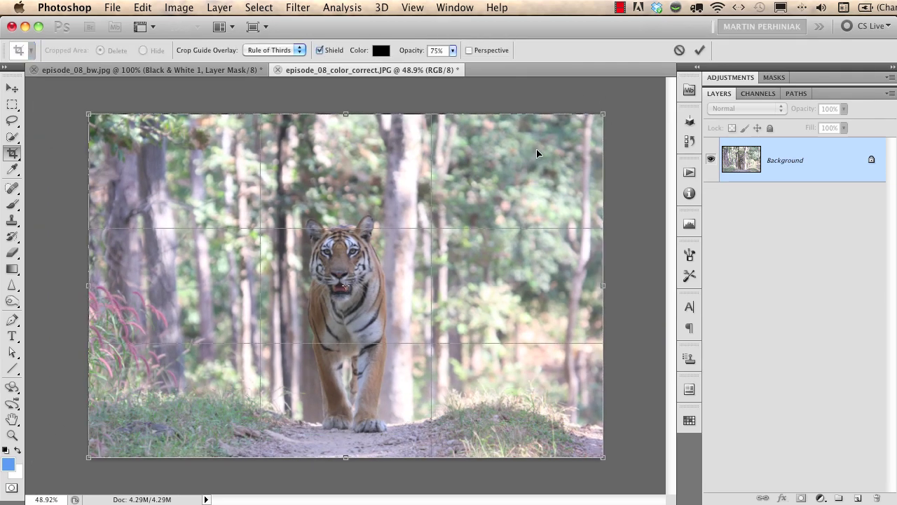
drag(604, 111, 451, 185)
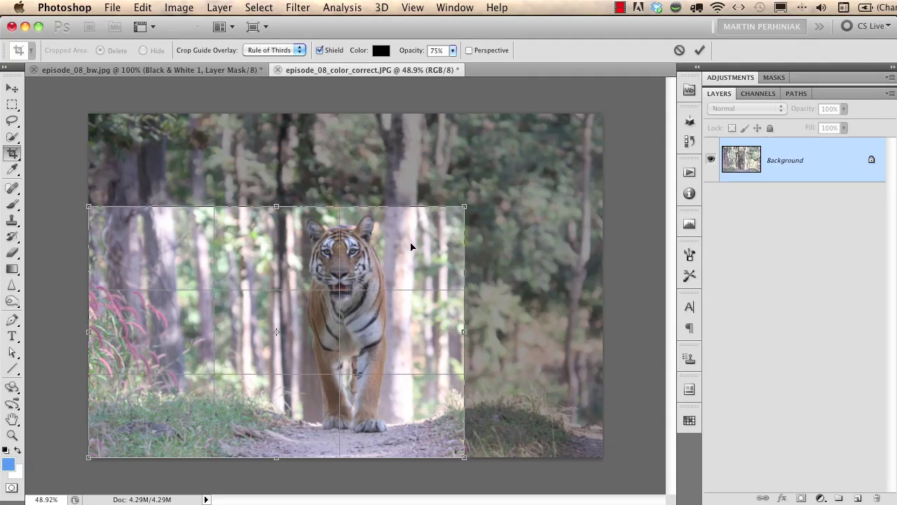
key(shift+Up)
key(shift+Up)
key(shift+Up)
key(shift+Up)
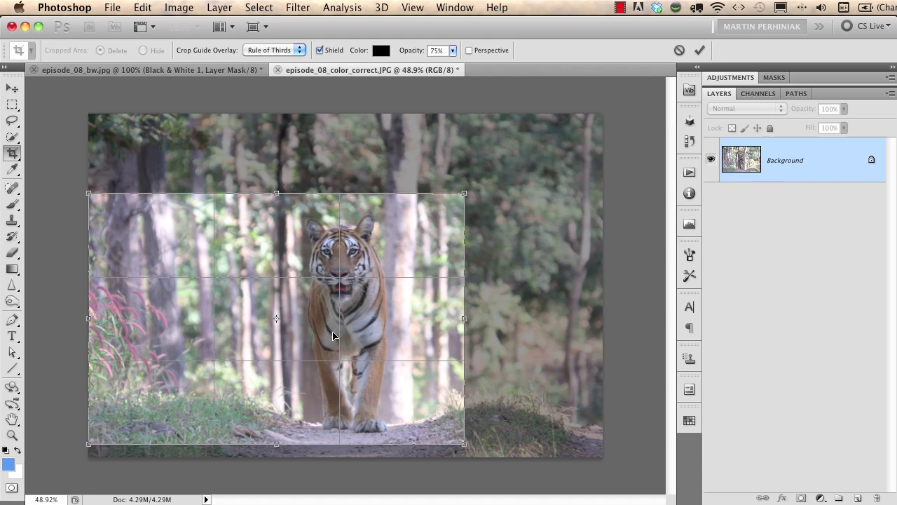
key(Return)
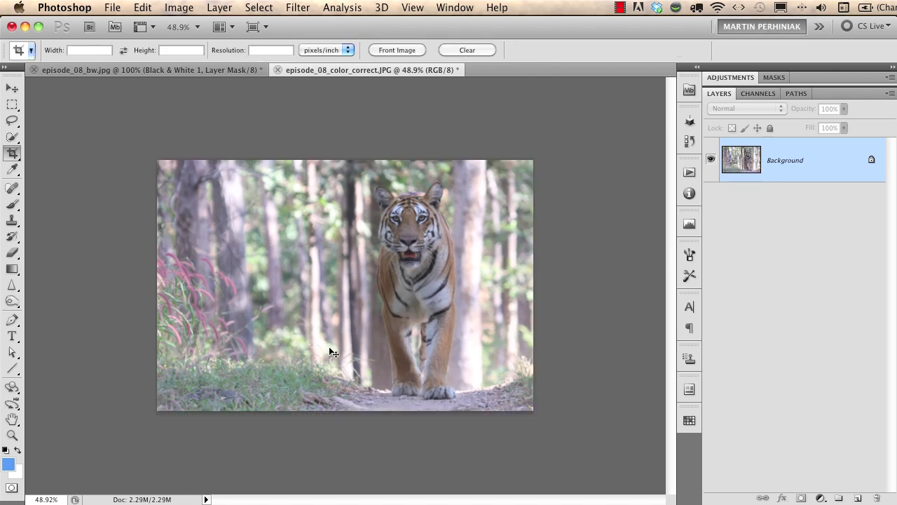
Step: Fit the tiger photo on screen and add a Levels adjustment layer with the RGB black input level at 23
key(super+0)
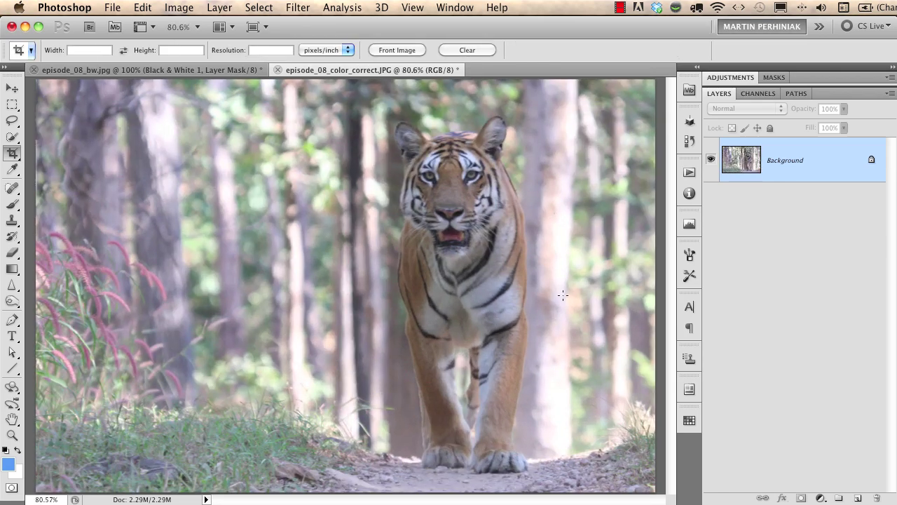
click(731, 77)
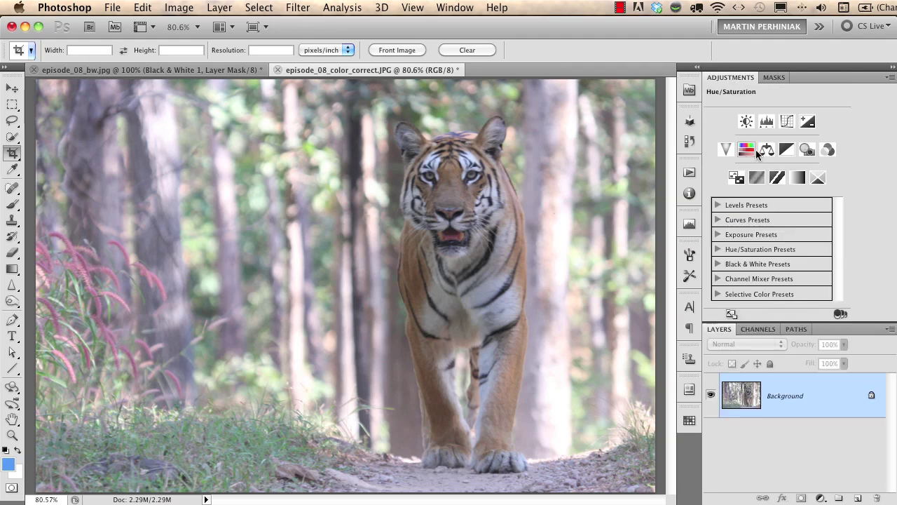
click(767, 122)
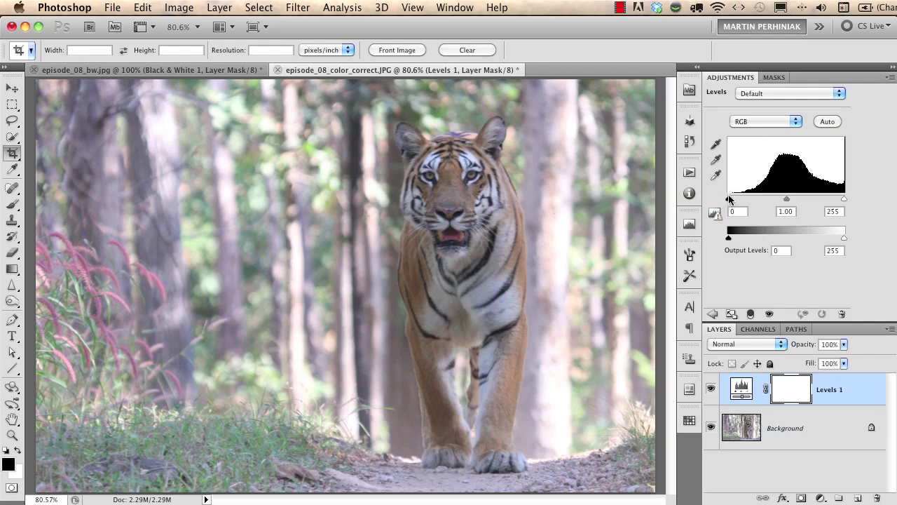
drag(729, 199, 740, 202)
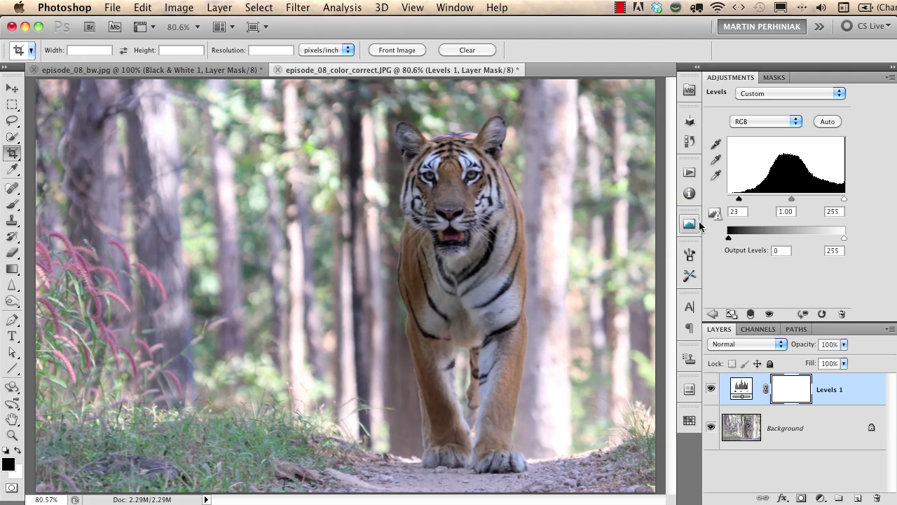
Step: Add a Vibrance adjustment layer above the Levels layer with vibrance +86
click(712, 313)
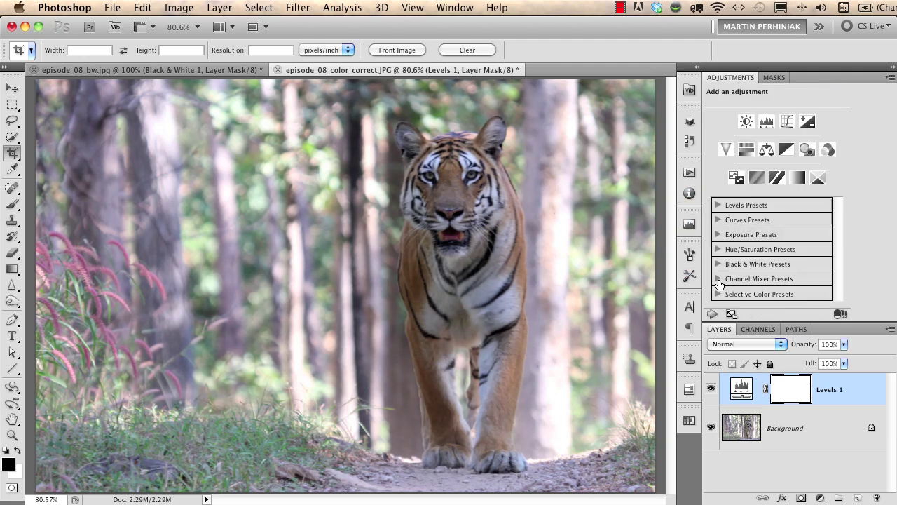
click(724, 150)
drag(774, 137, 834, 132)
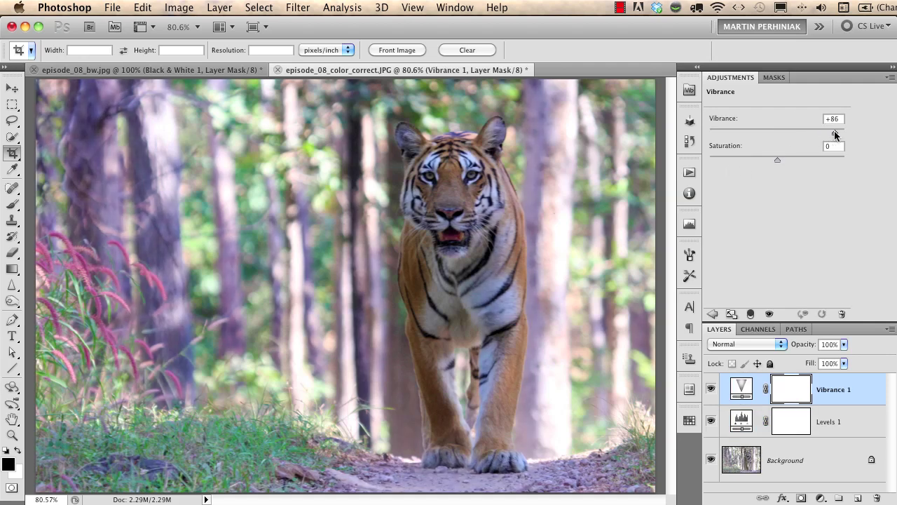
Step: Add a Curves adjustment layer and brighten the RGB midtones with a point at input 115, output 142
click(713, 316)
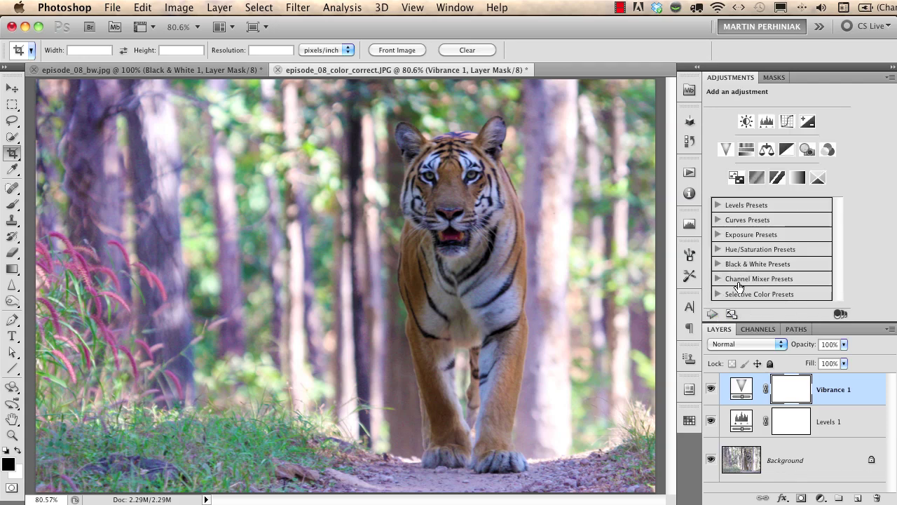
click(787, 122)
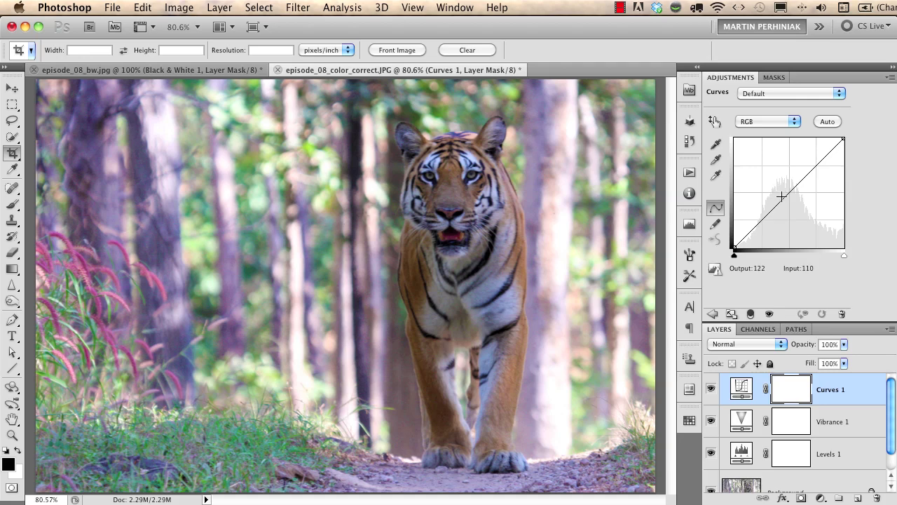
drag(784, 198, 784, 187)
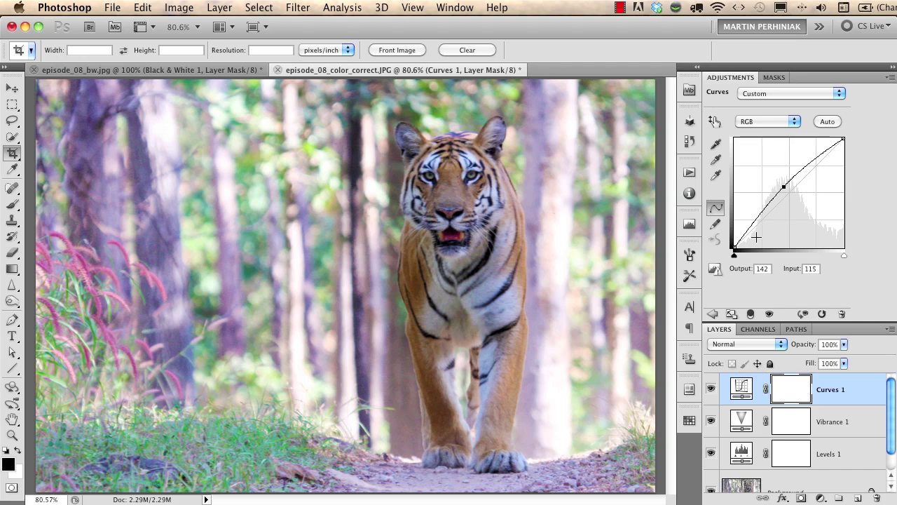
Step: Warm the midtones in Curves with a Red channel point at input 118, output 137 and a Blue channel point at input 130, output 100
click(786, 121)
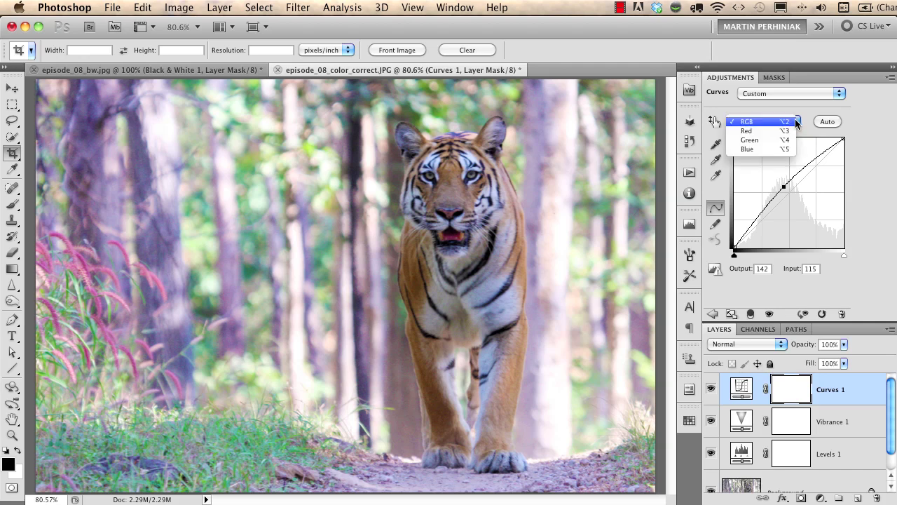
click(759, 130)
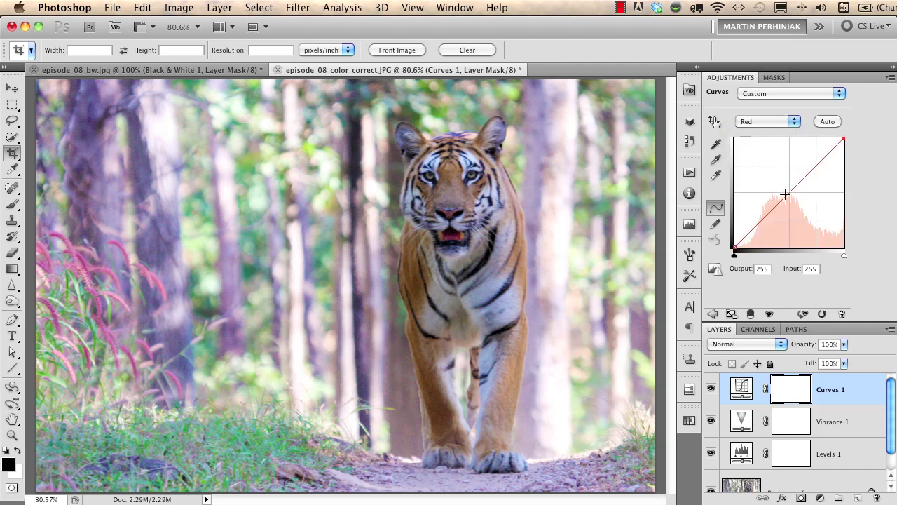
drag(785, 194, 786, 188)
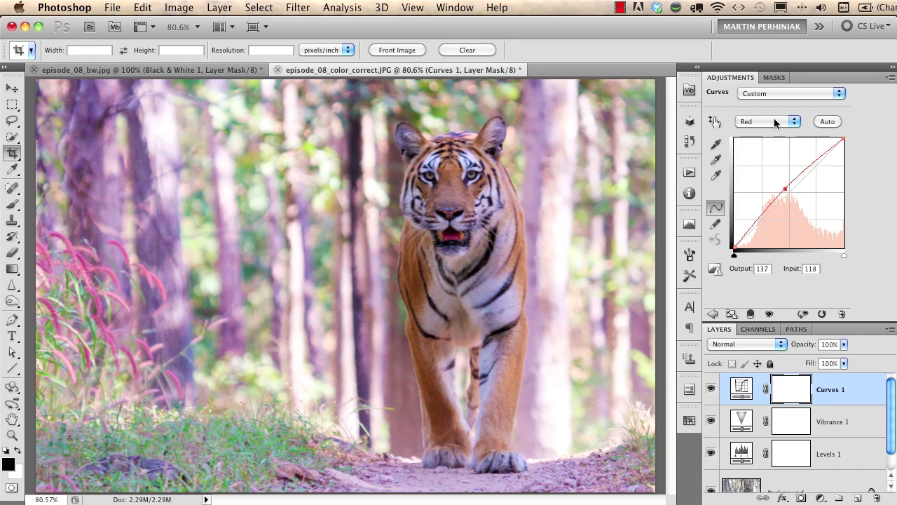
click(790, 121)
click(774, 138)
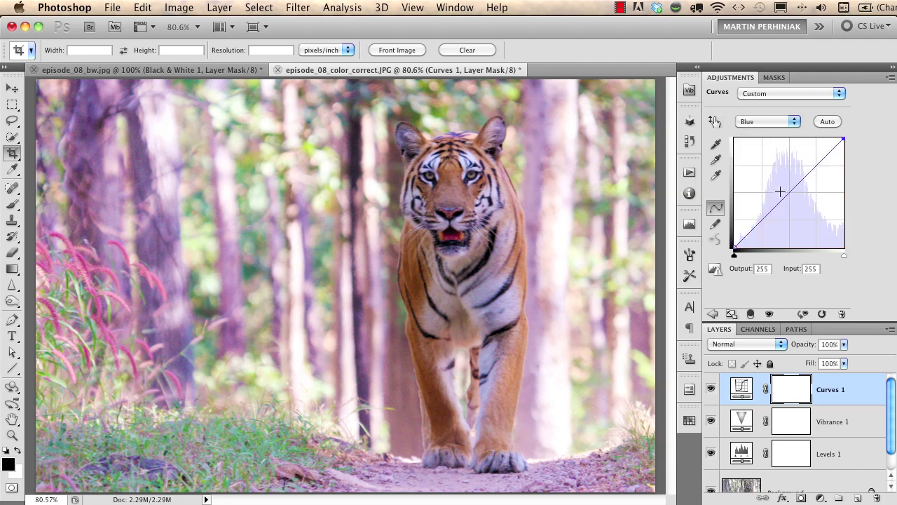
drag(788, 195, 790, 204)
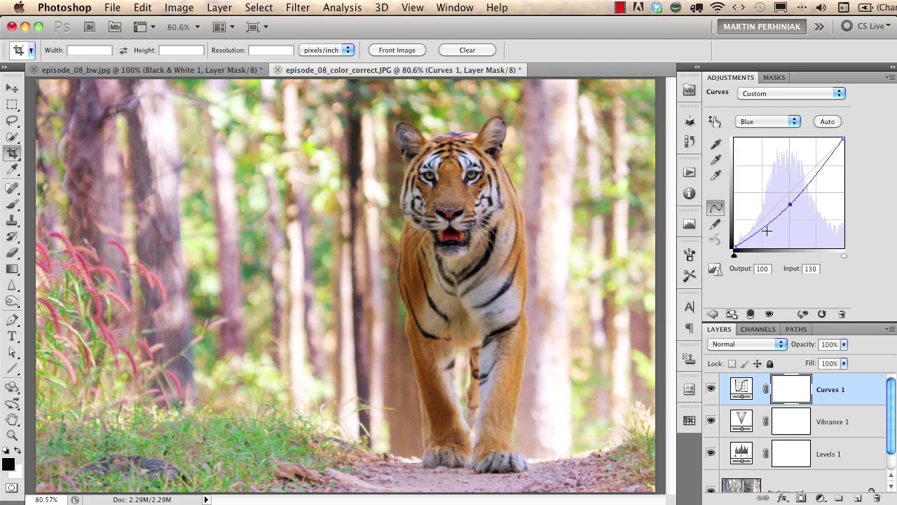
Step: Collapse the adjustment settings and compare the original background alone with the fully corrected tiger photo
double_click(729, 78)
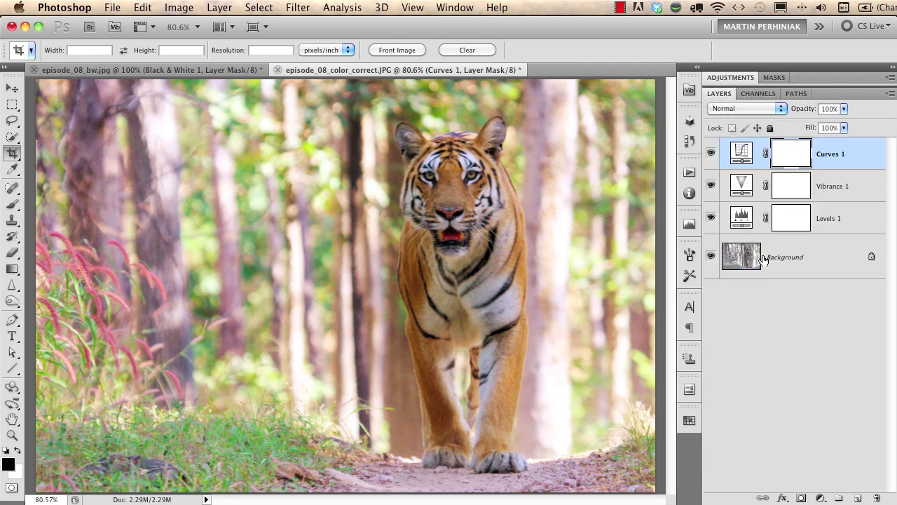
alt+click(711, 259)
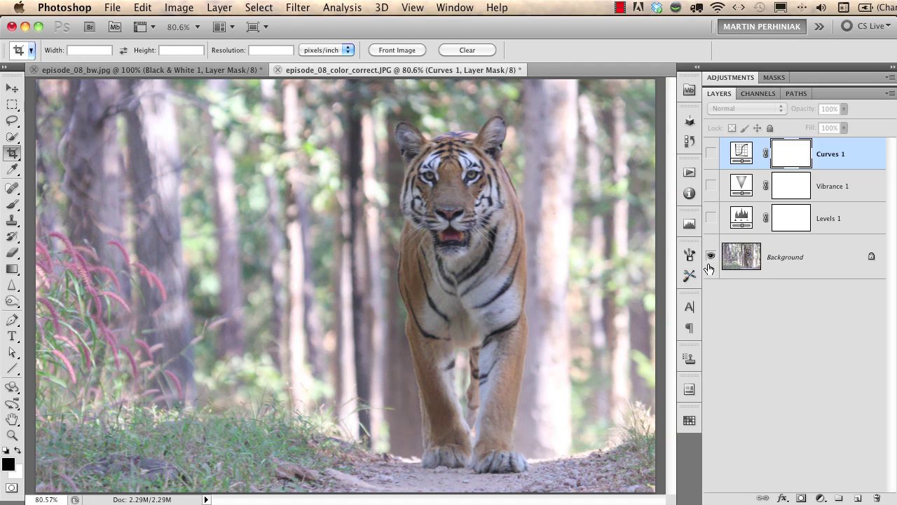
alt+click(710, 256)
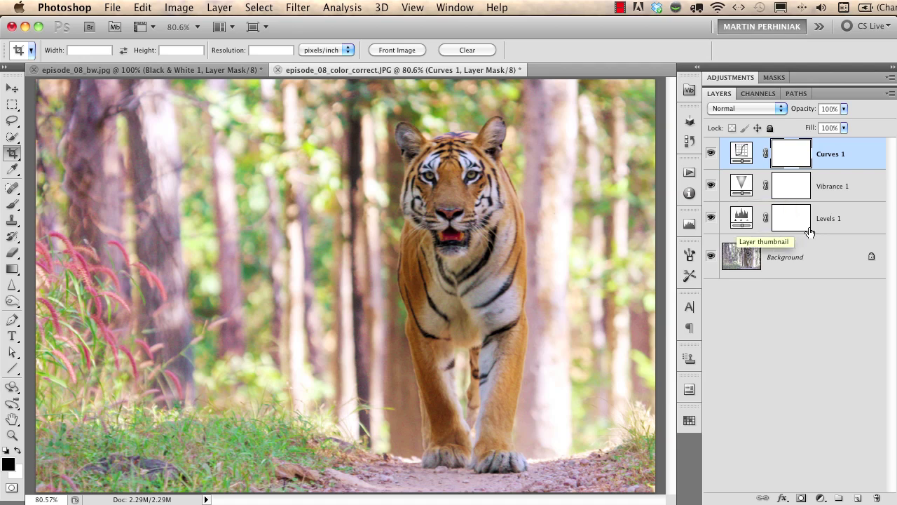
Step: Set the existing Vibrance layer's vibrance to +51 and the Levels layer's black input level to 36
click(829, 184)
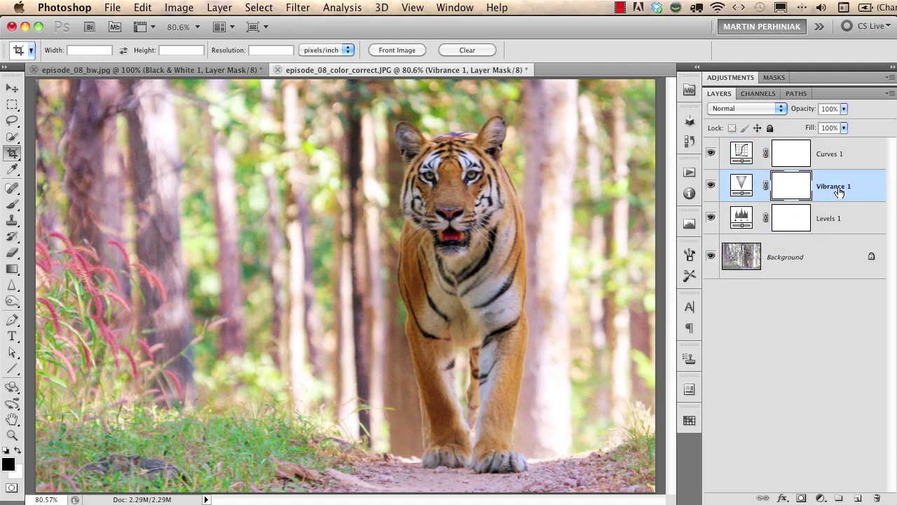
double_click(741, 186)
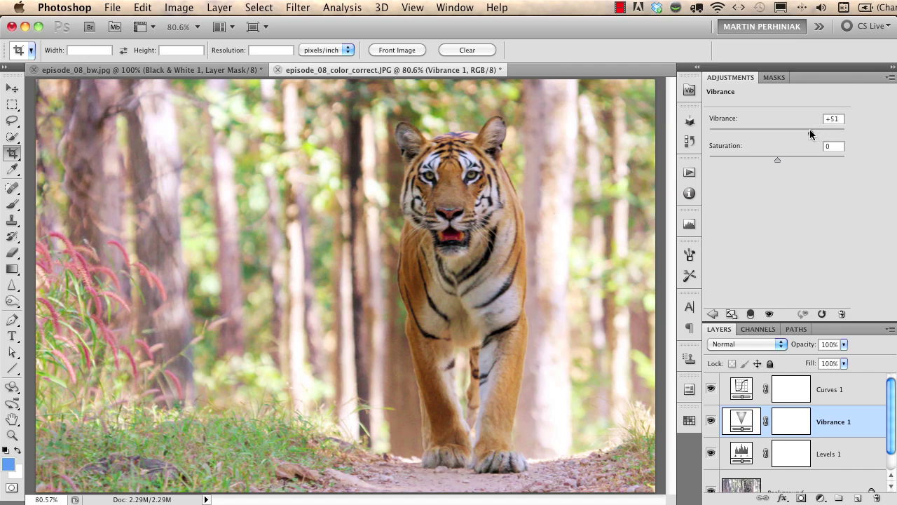
click(809, 131)
click(866, 454)
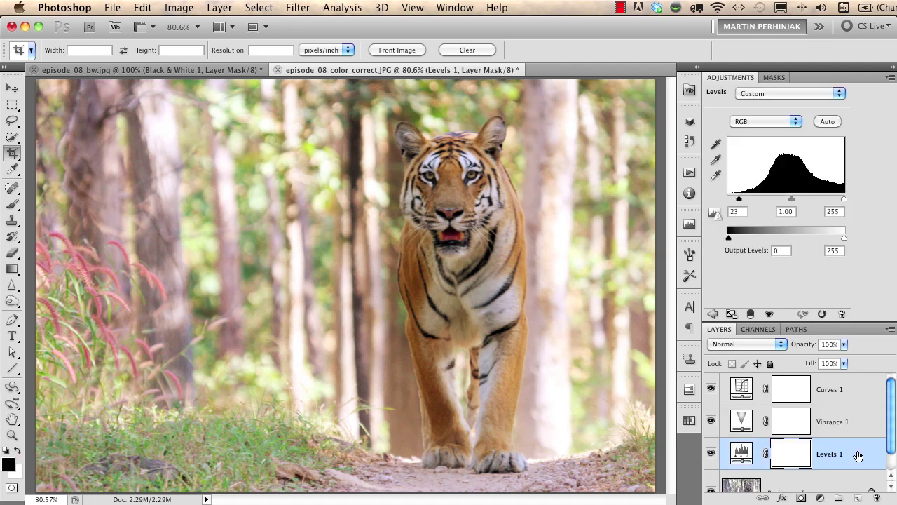
drag(741, 204, 745, 202)
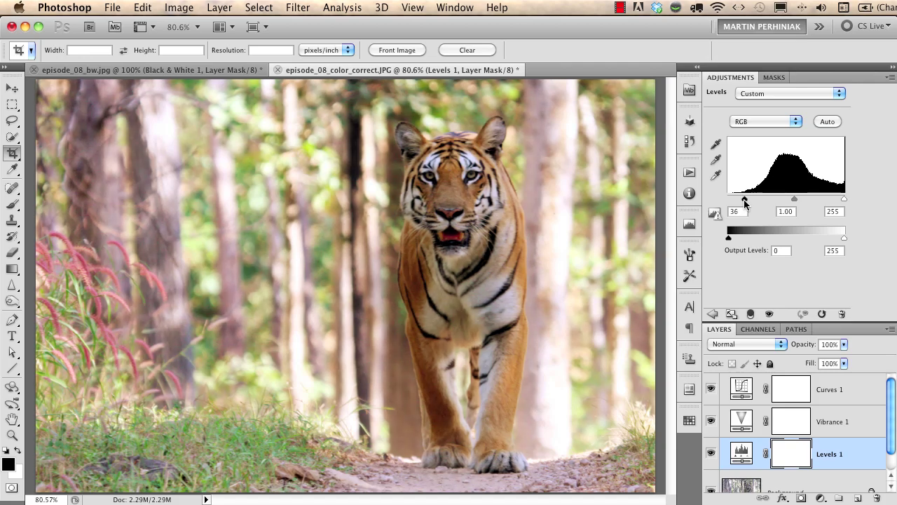